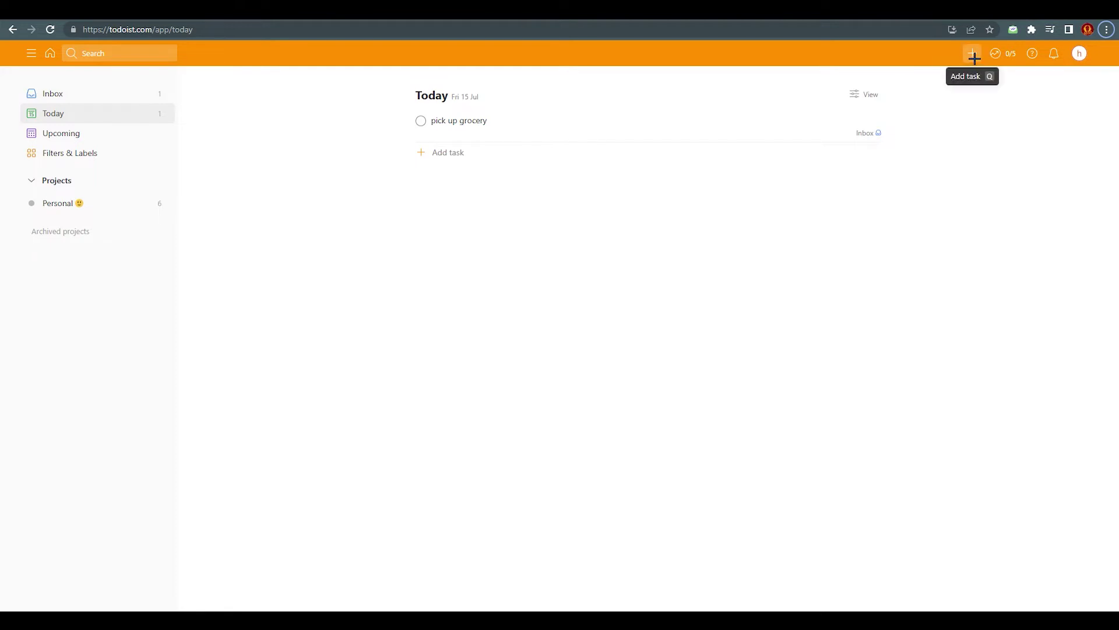
Add an Inbox task 'Shopping' due tomorrow, 16 Jul, with description TV, MOBILE, TABLE
left_click(977, 54)
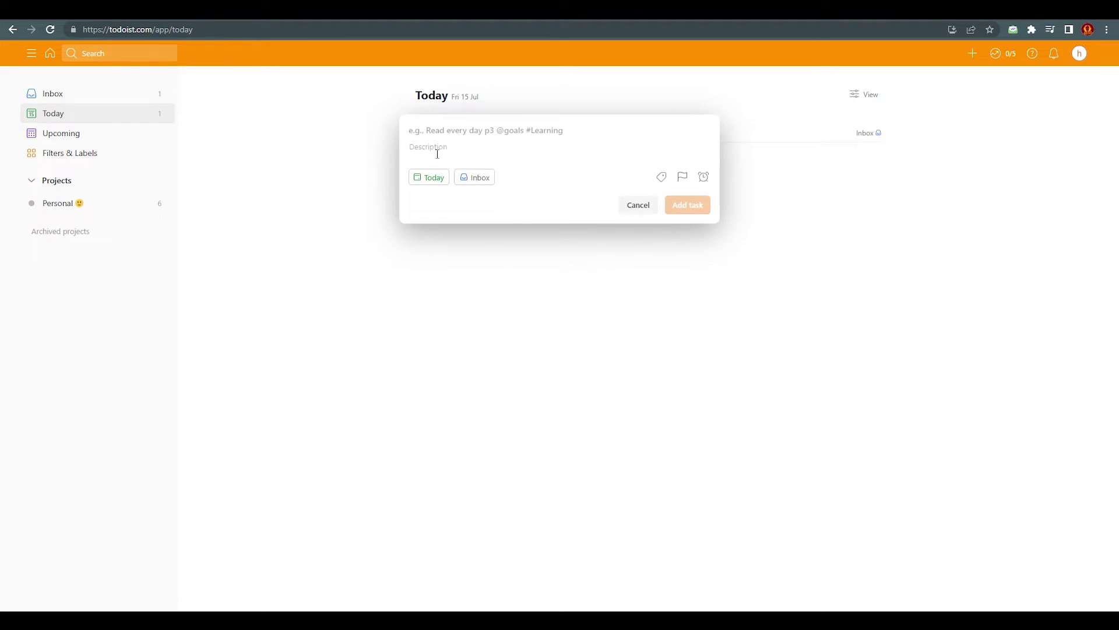
type("Shopping")
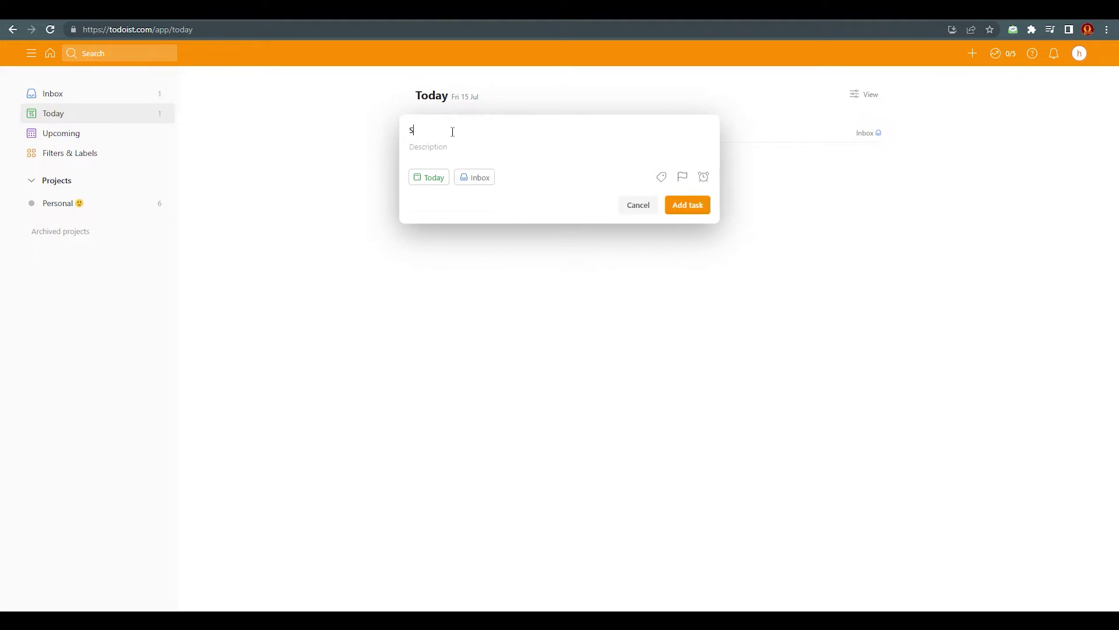
left_click(438, 177)
left_click(520, 311)
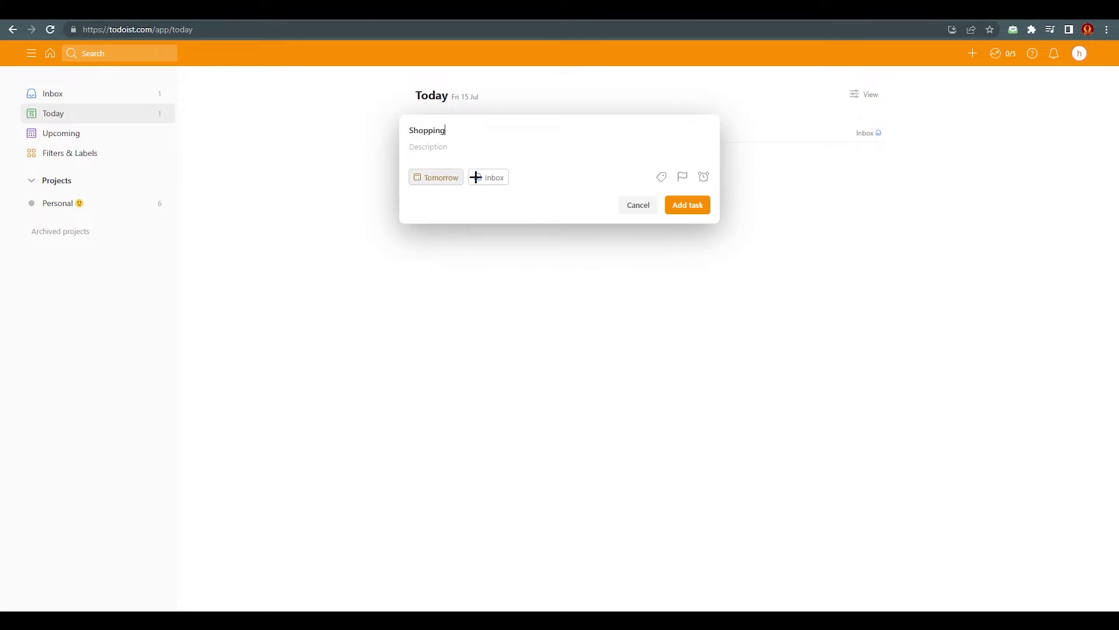
type("RT")
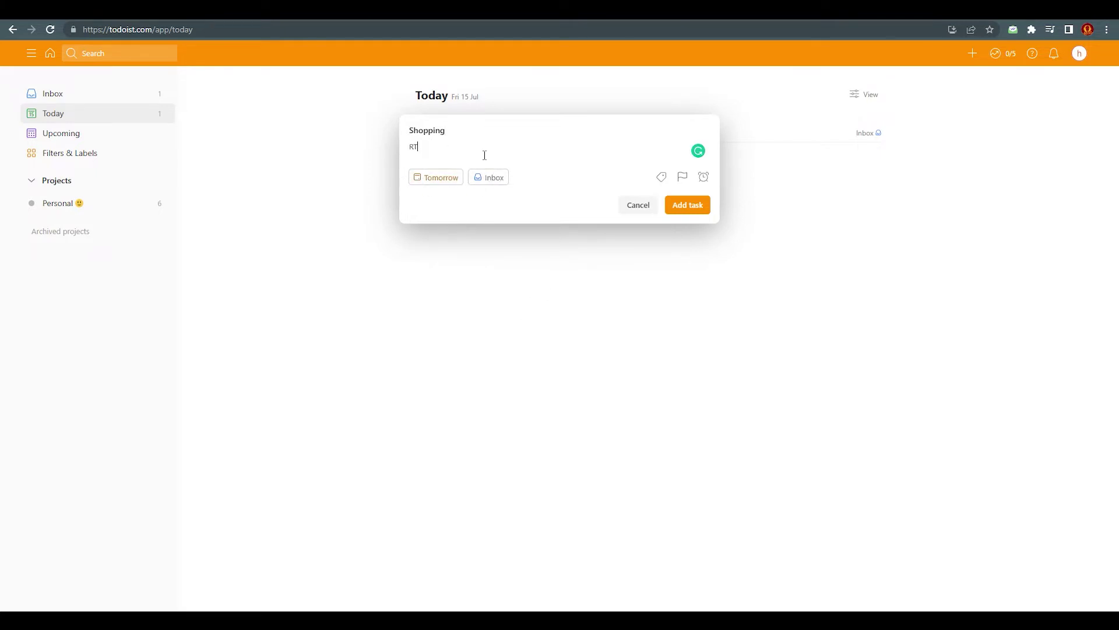
type("V")
key("BackSpace")
key("BackSpace")
key("BackSpace")
type("TV")
left_click(696, 208)
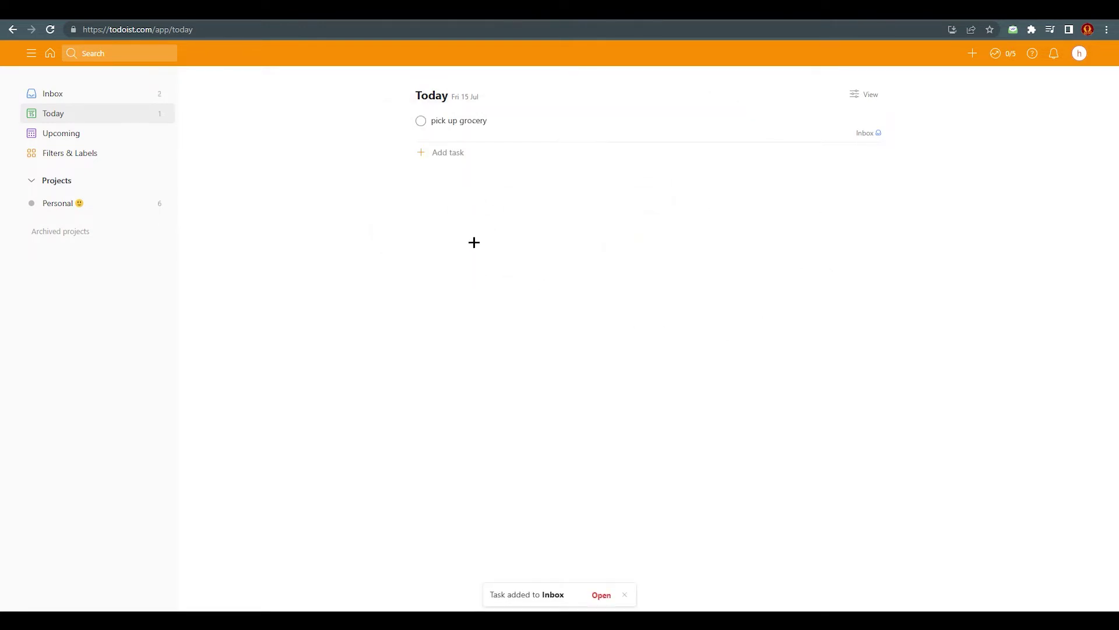
Go to Inbox, then Today, then Inbox again to see Shopping beside pick up grocery
left_click(107, 95)
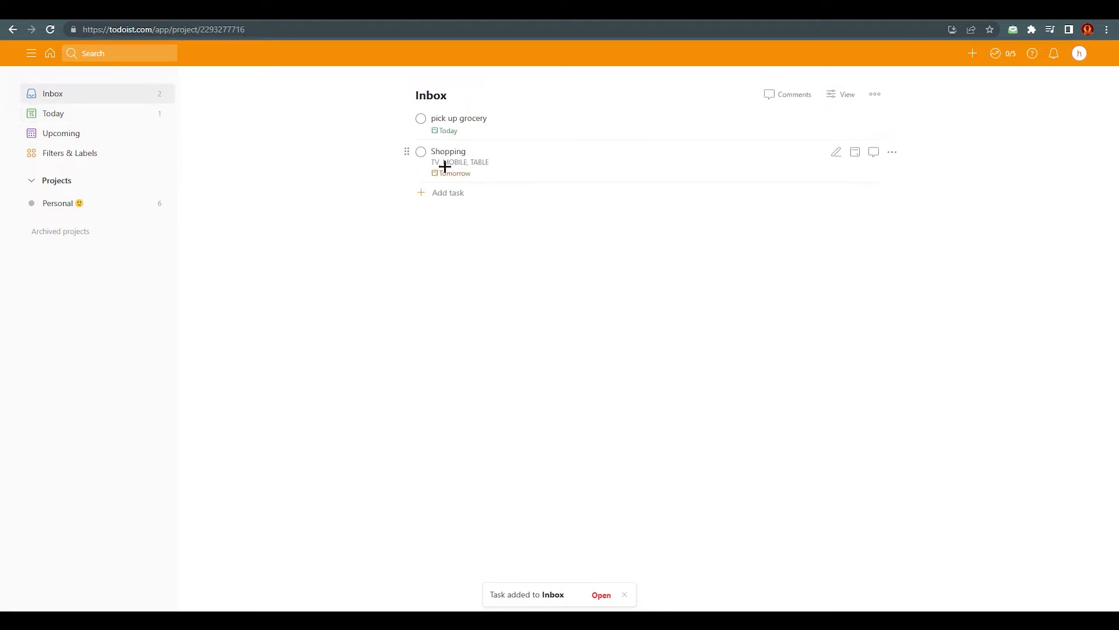
mouse_move(445, 170)
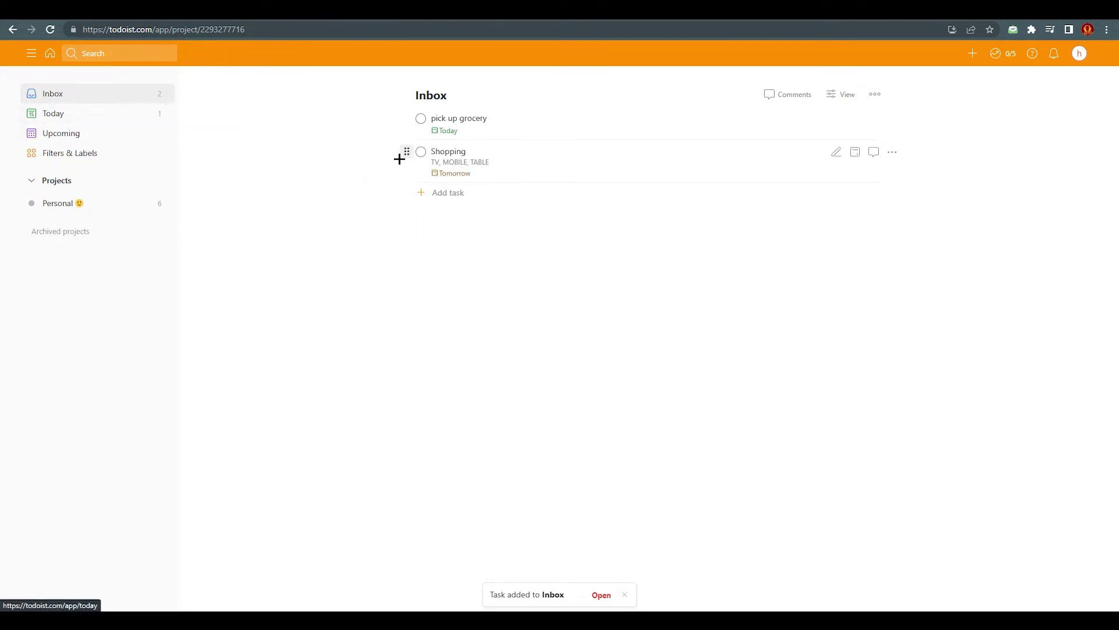
left_click(85, 112)
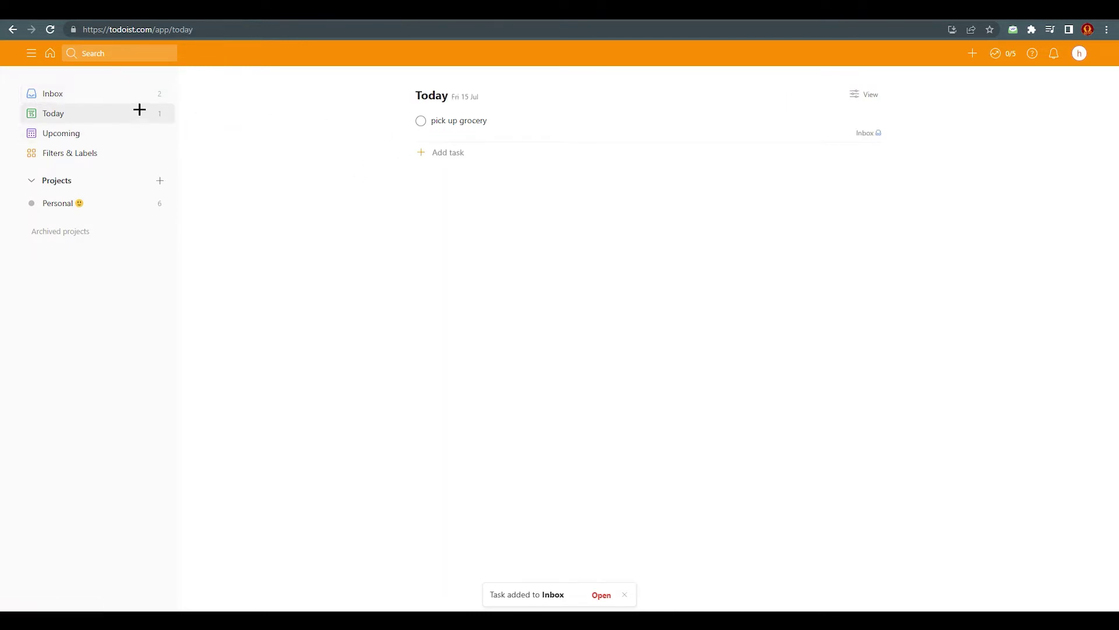
left_click(134, 94)
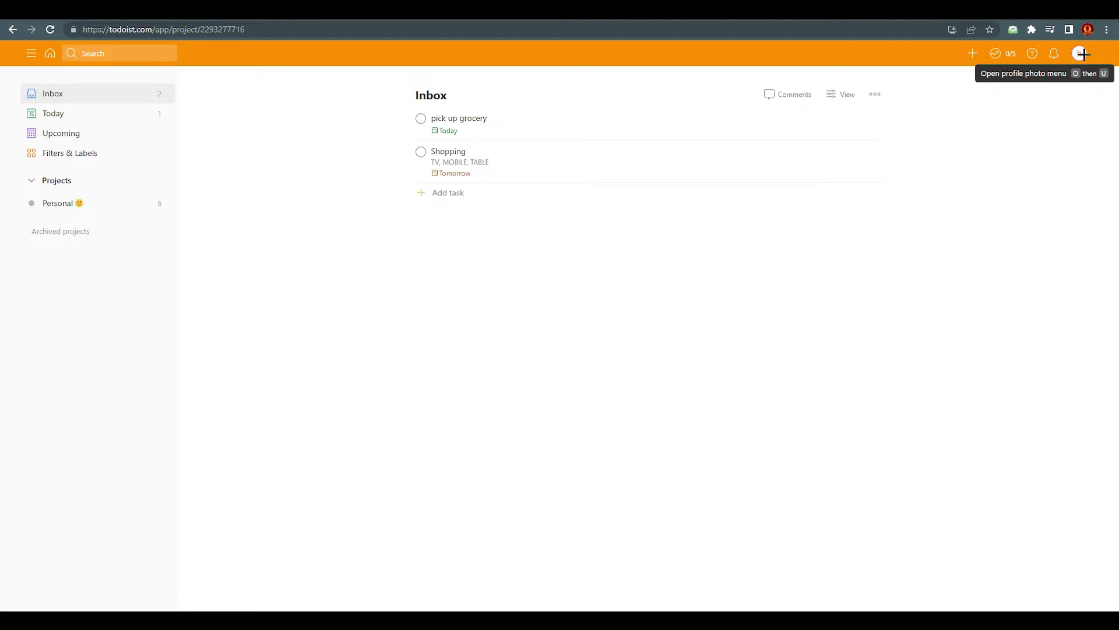
From the account menu, go to Settings > Integrations and choose Connect calendar for Google Calendar
left_click(1081, 54)
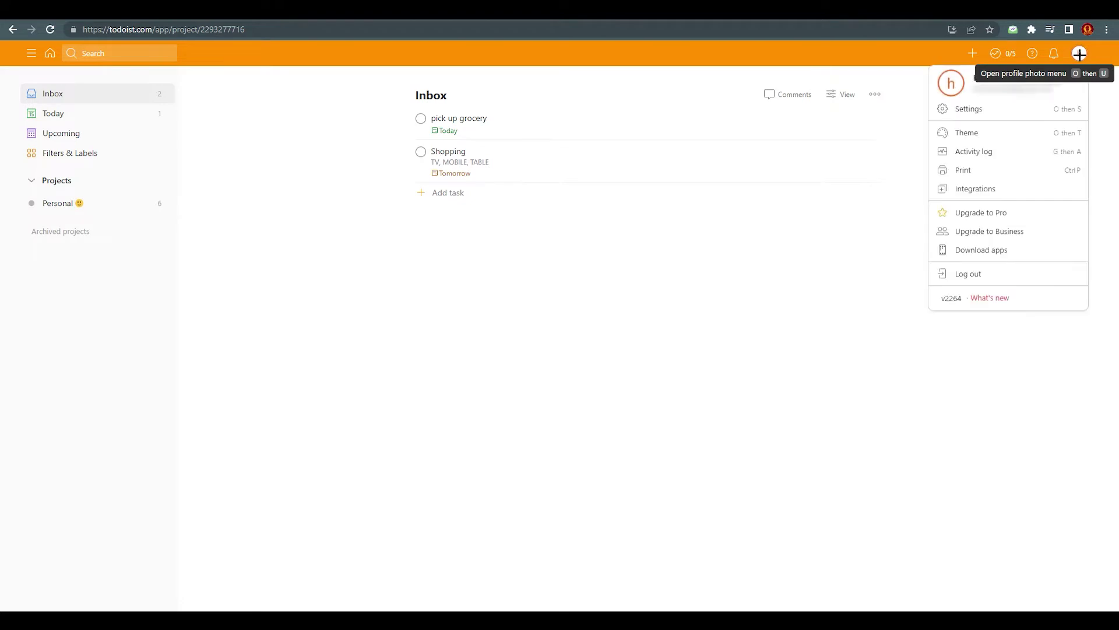
left_click(964, 109)
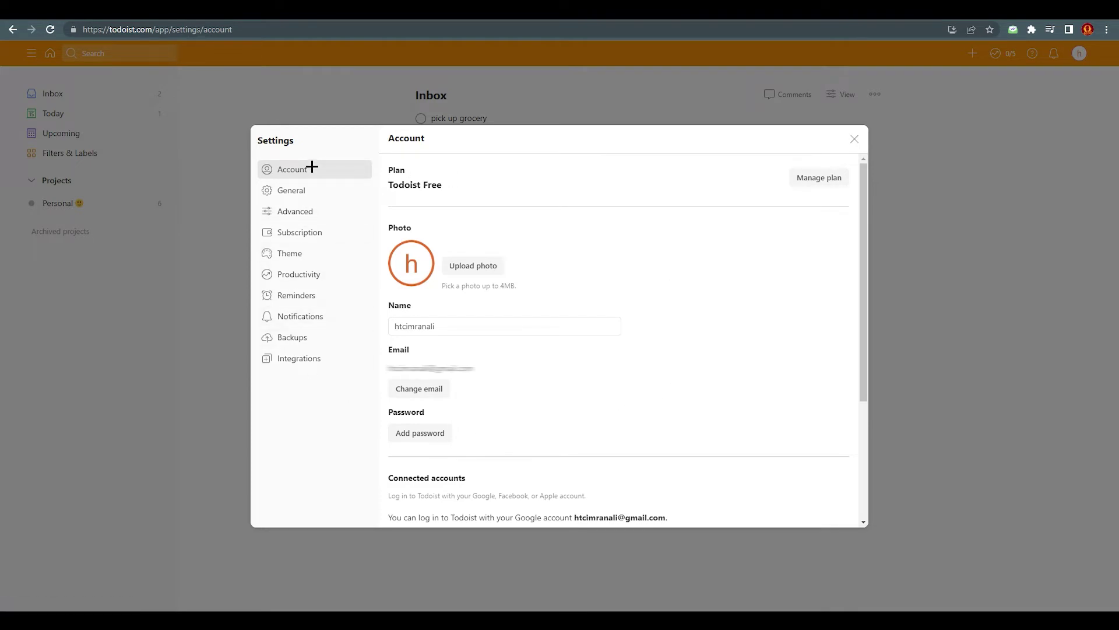
left_click(301, 361)
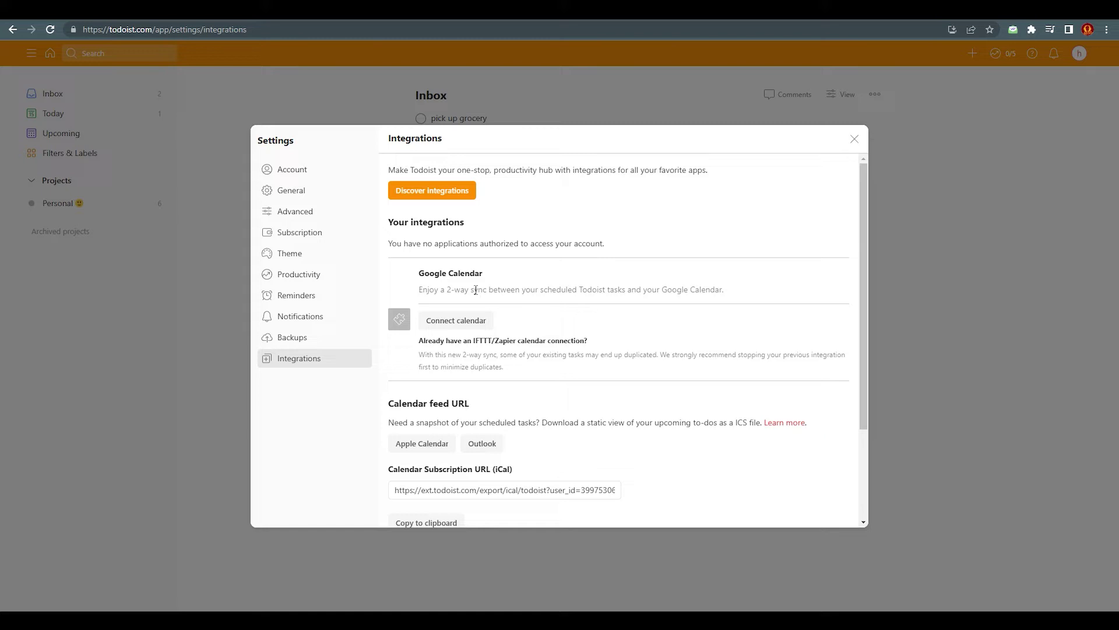
left_click(446, 321)
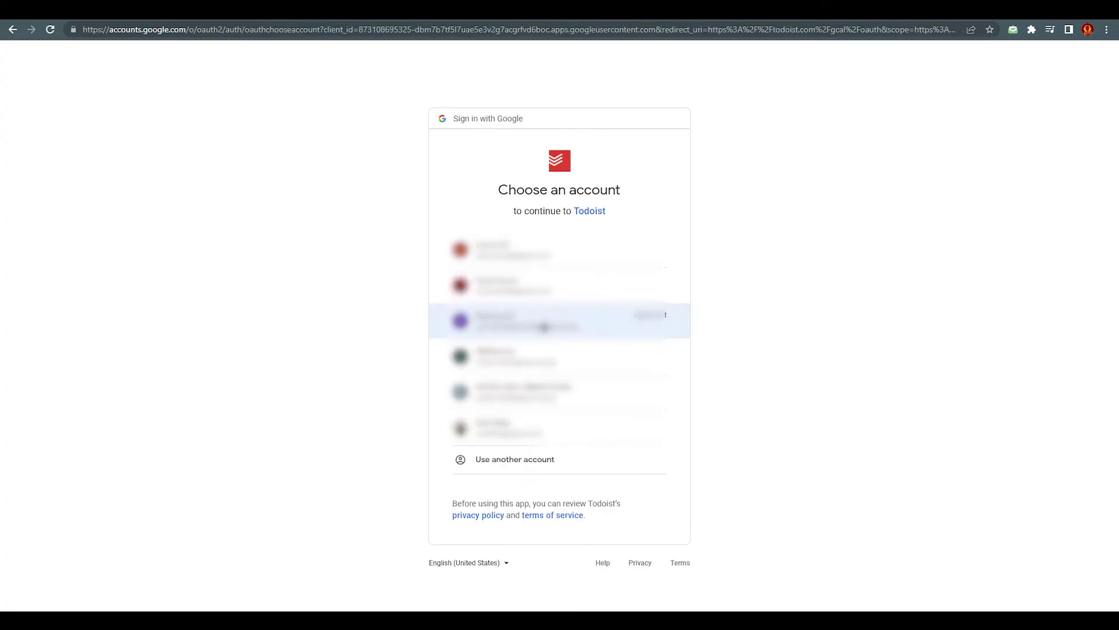
Choose the Google account, allow Todoist access, and agree to the Google Calendar permission request
left_click(546, 244)
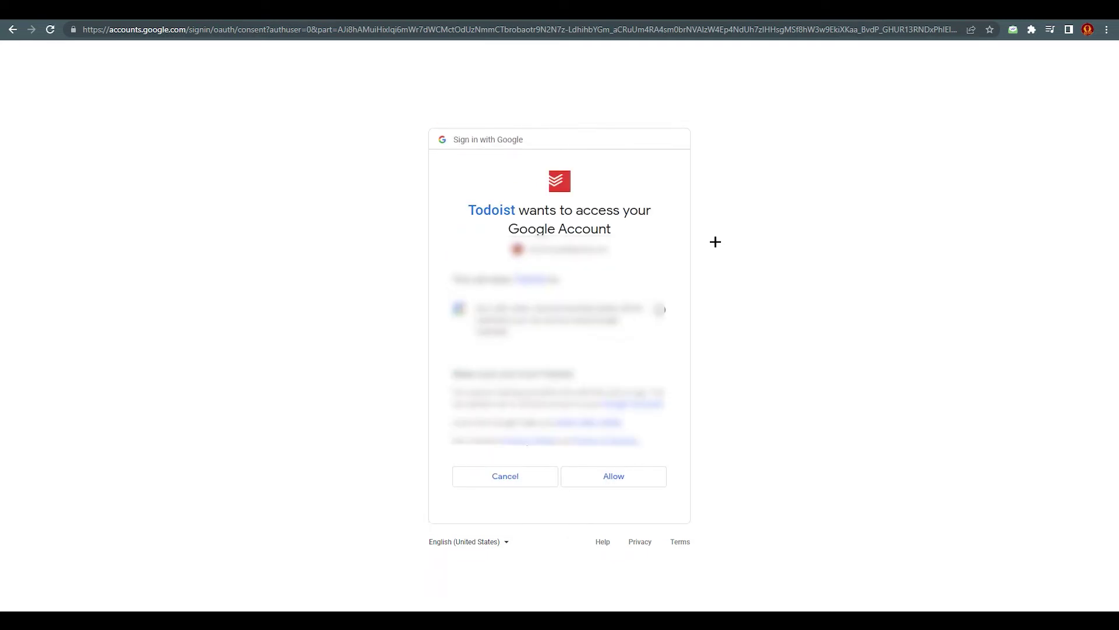
left_click(621, 478)
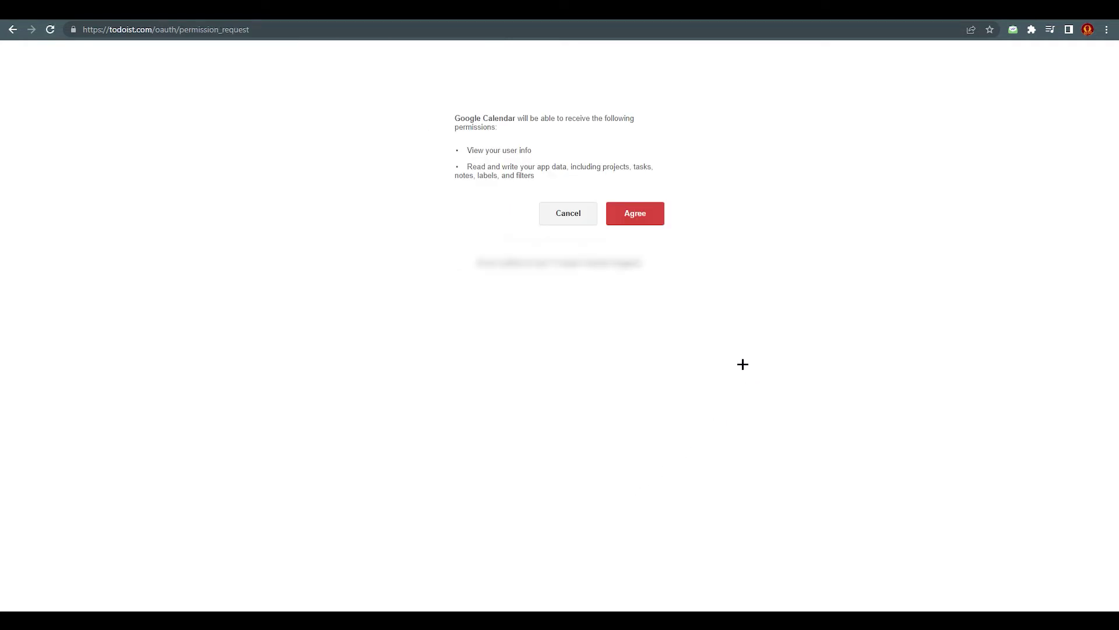
left_click(626, 221)
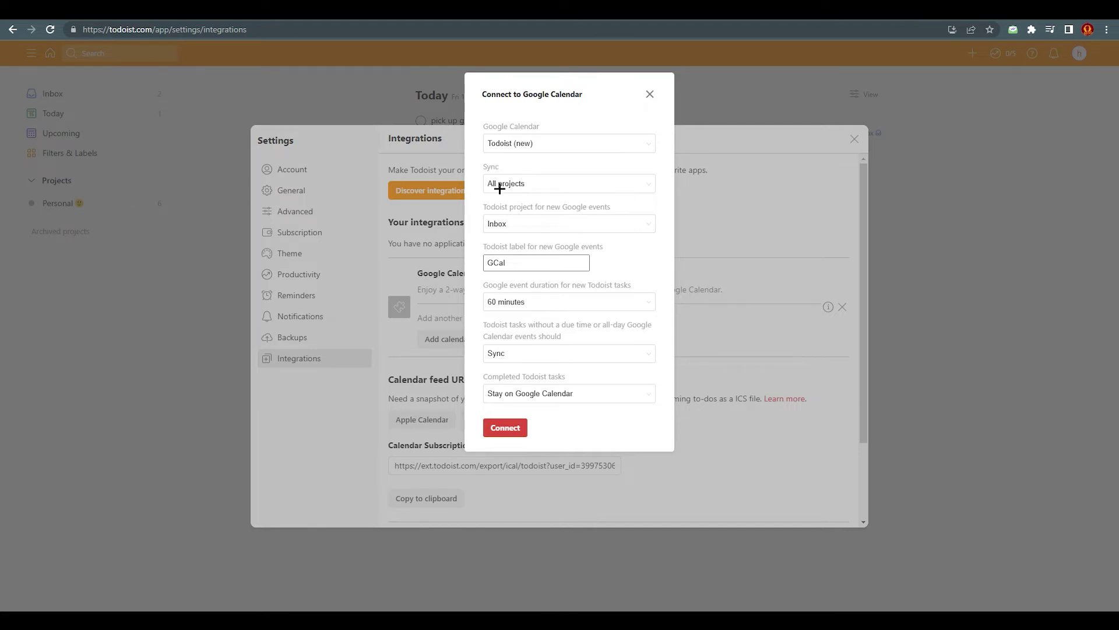
Keep project sync set to All projects and connect Google Calendar
left_click(516, 185)
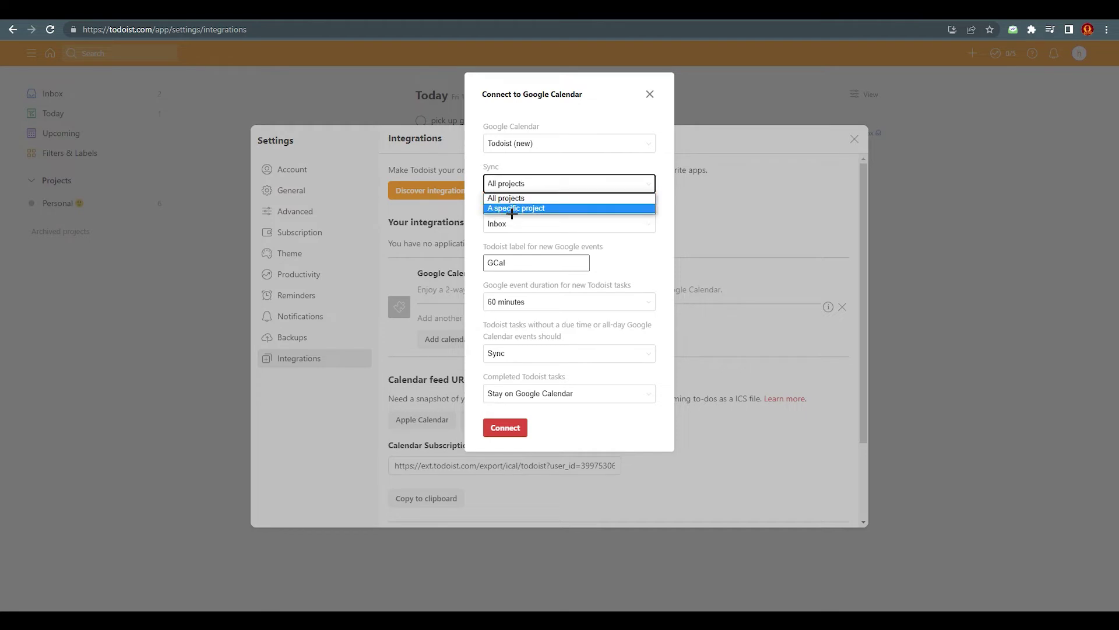
left_click(545, 183)
left_click(537, 190)
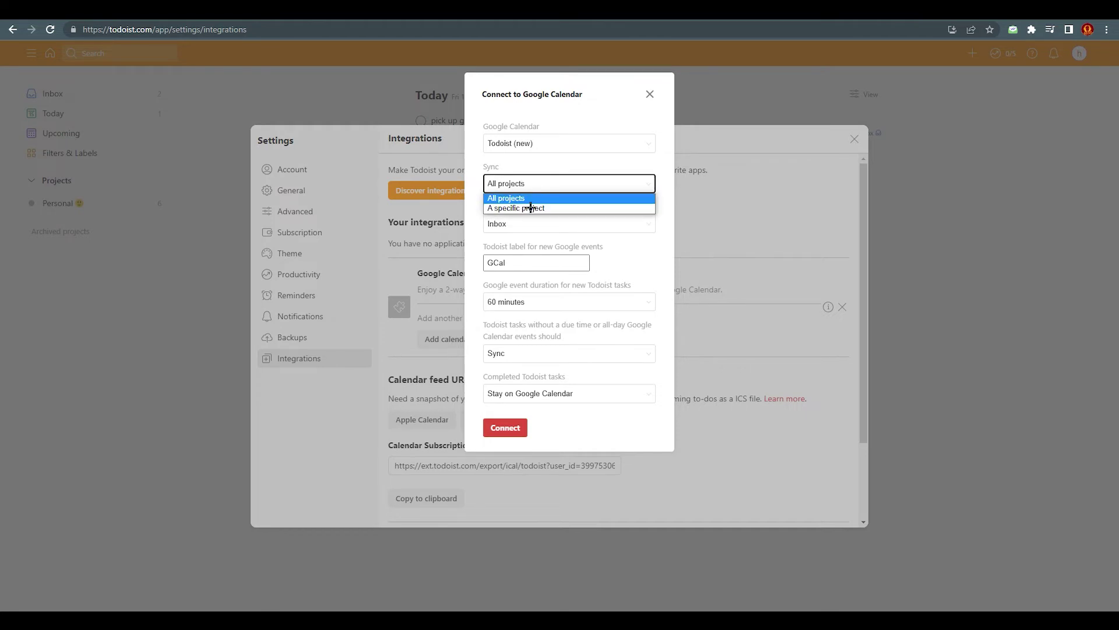
left_click(555, 187)
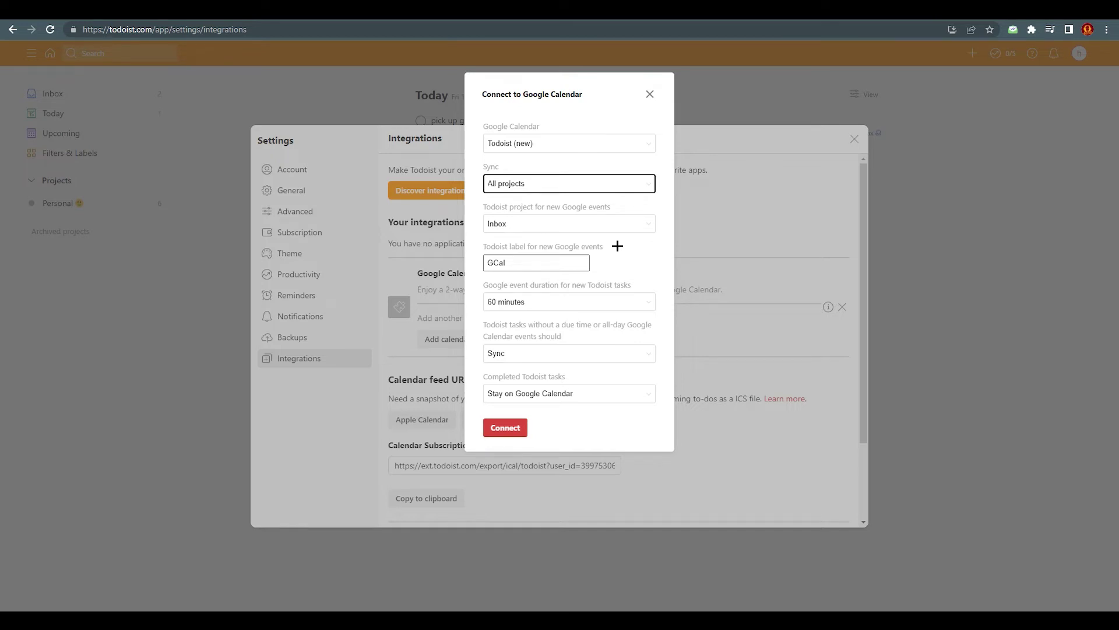
left_click(510, 433)
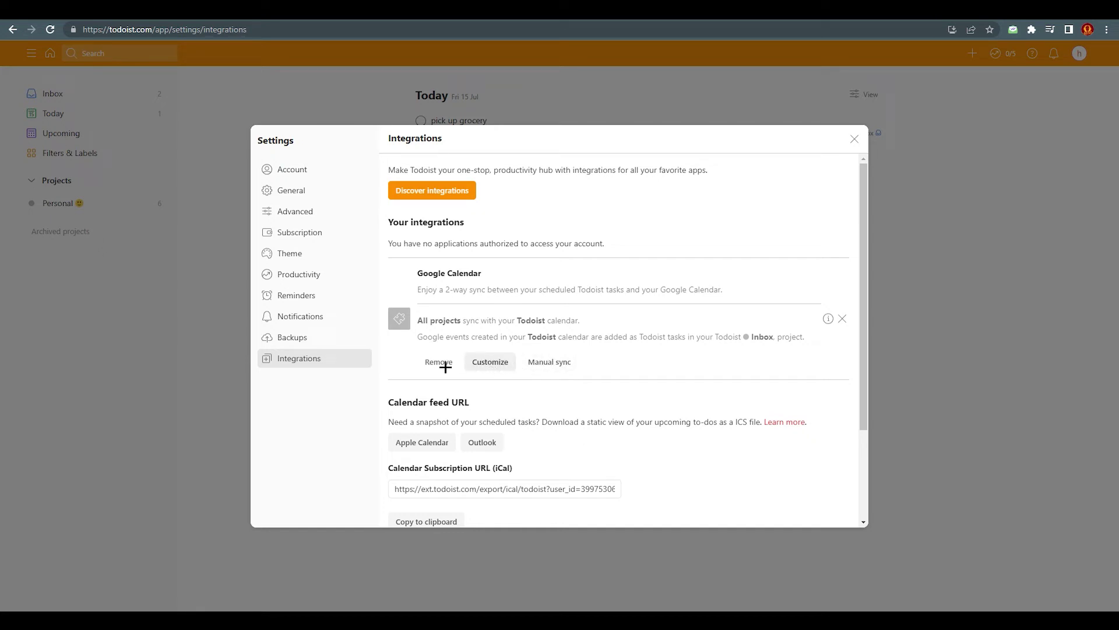
Open the calendar connection's customize options and close them unchanged, then close Settings to return to Today
left_click(495, 366)
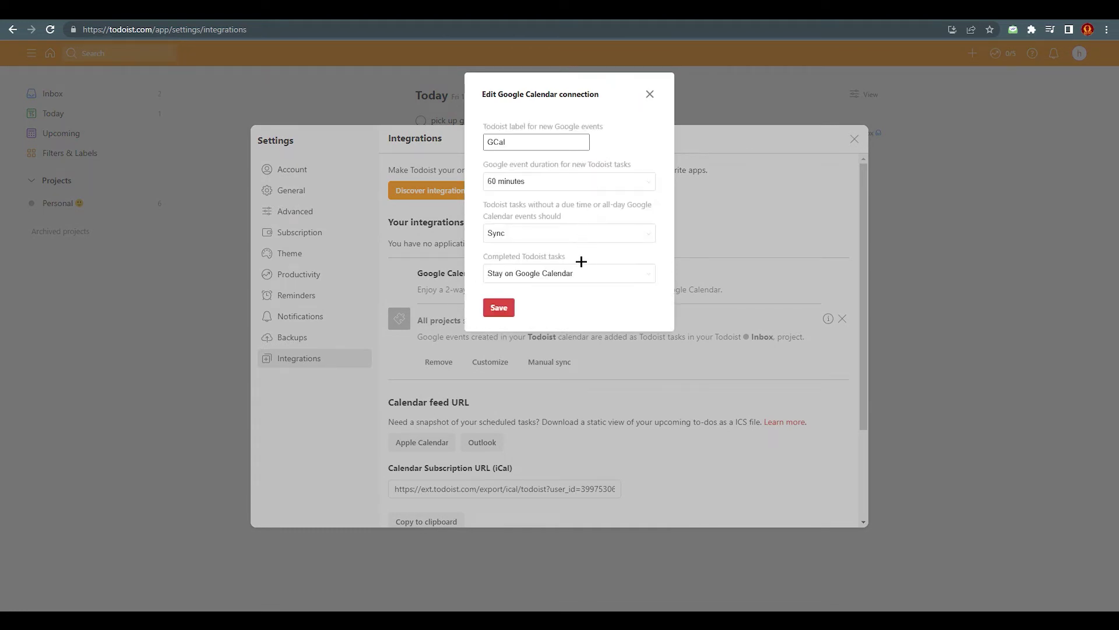
left_click(649, 97)
scroll(577, 344, "down", 2)
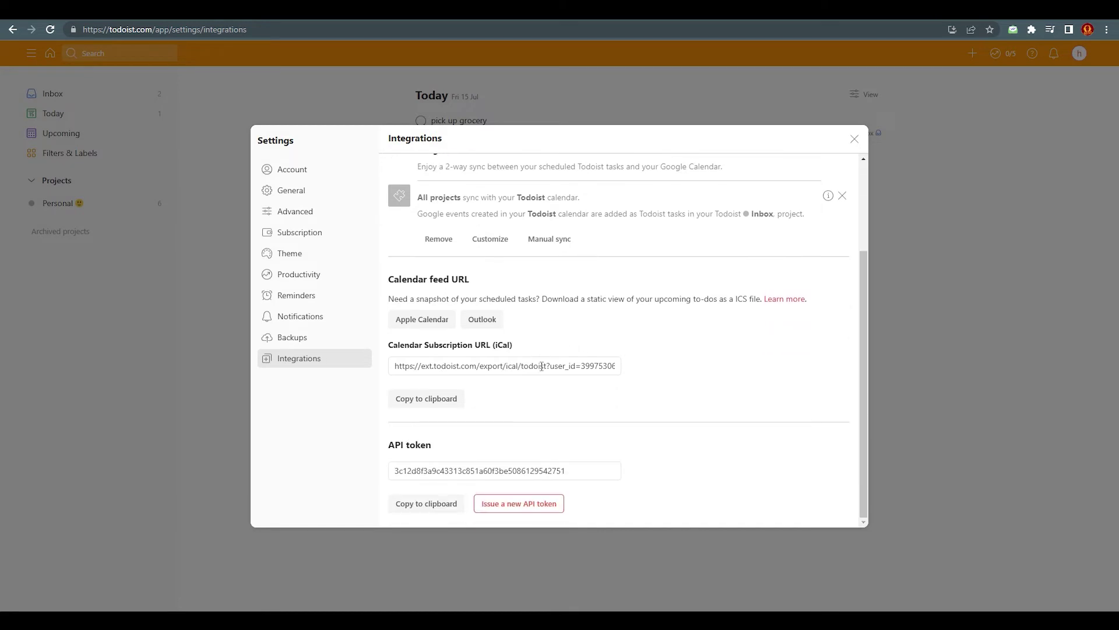
scroll(807, 212, "up", 5)
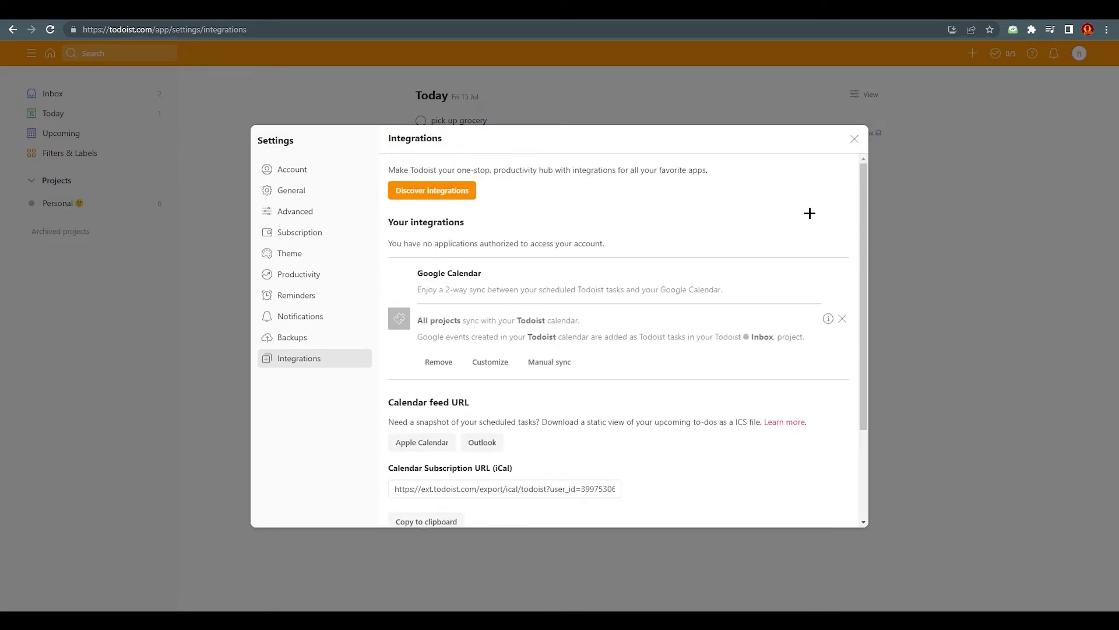
left_click(854, 139)
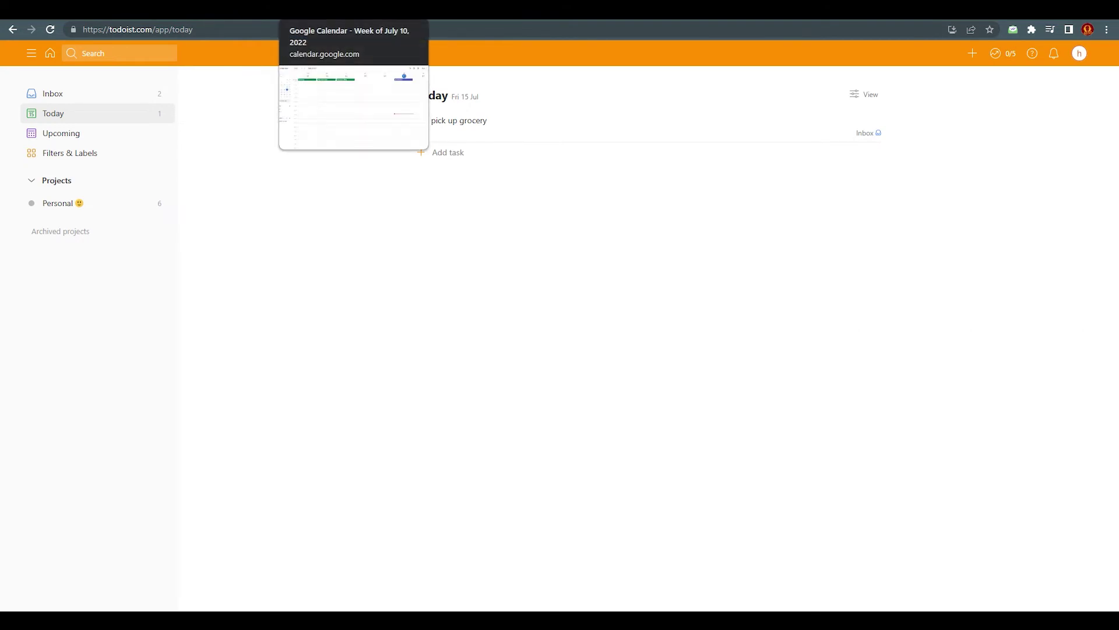
Tick the Todoist calendar in Google Calendar to show Shopping and Vacuum, then return to Todoist
left_click(350, 10)
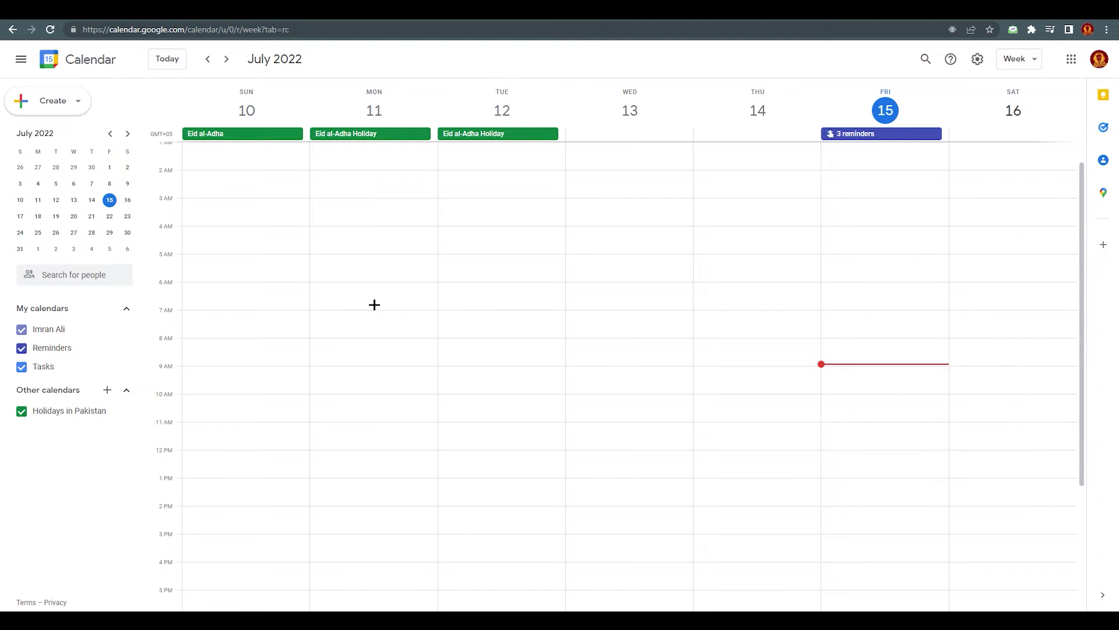
scroll(374, 304, "down", 5)
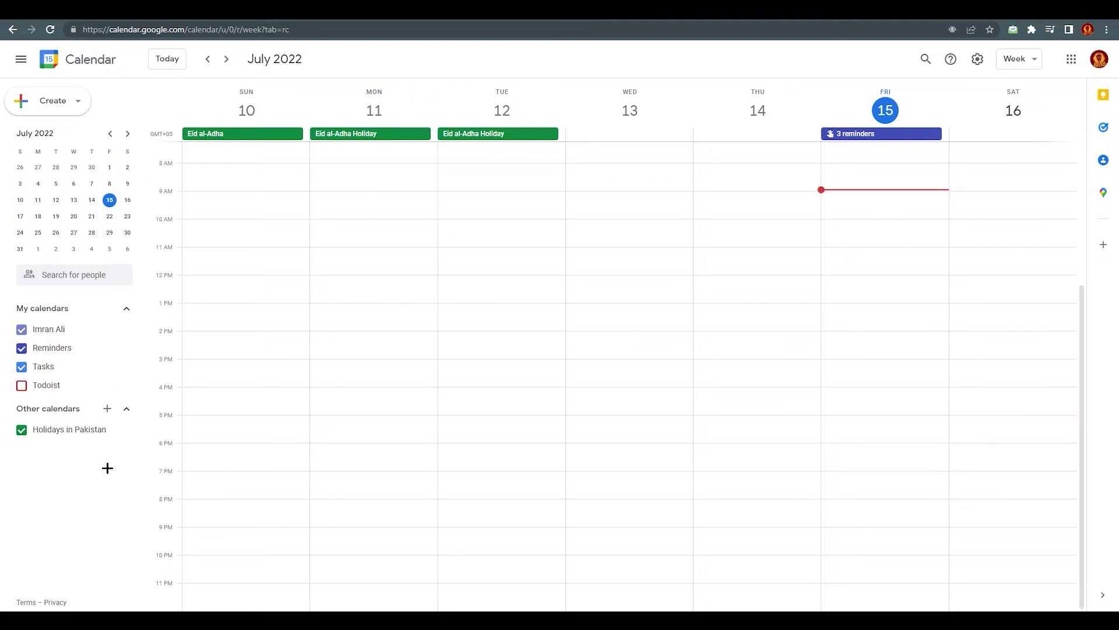
left_click(21, 385)
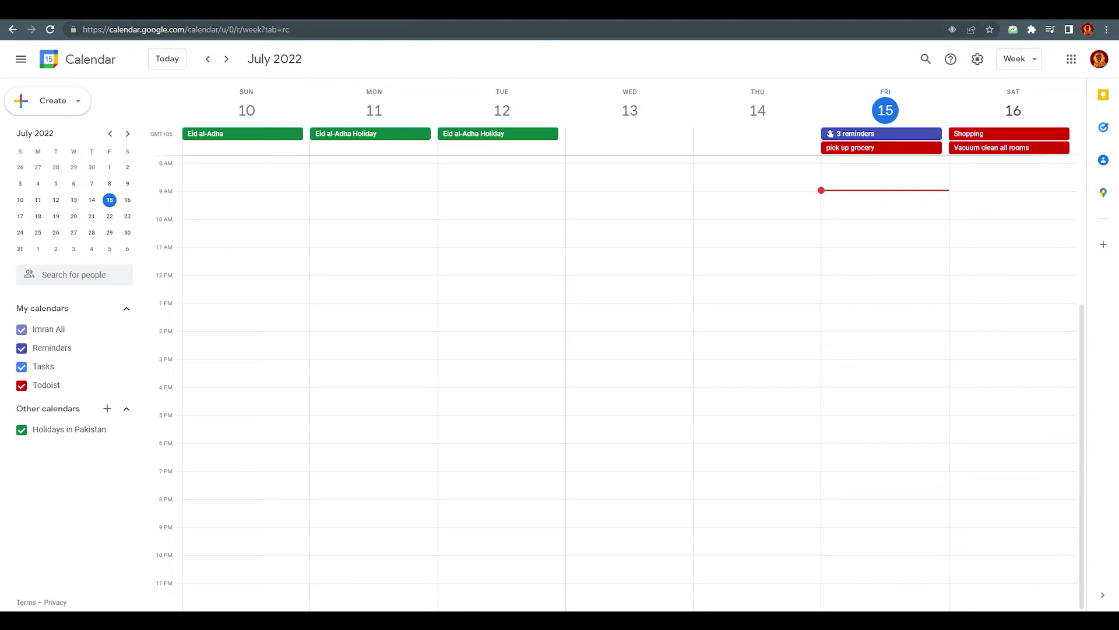
key("ctrl+Tab")
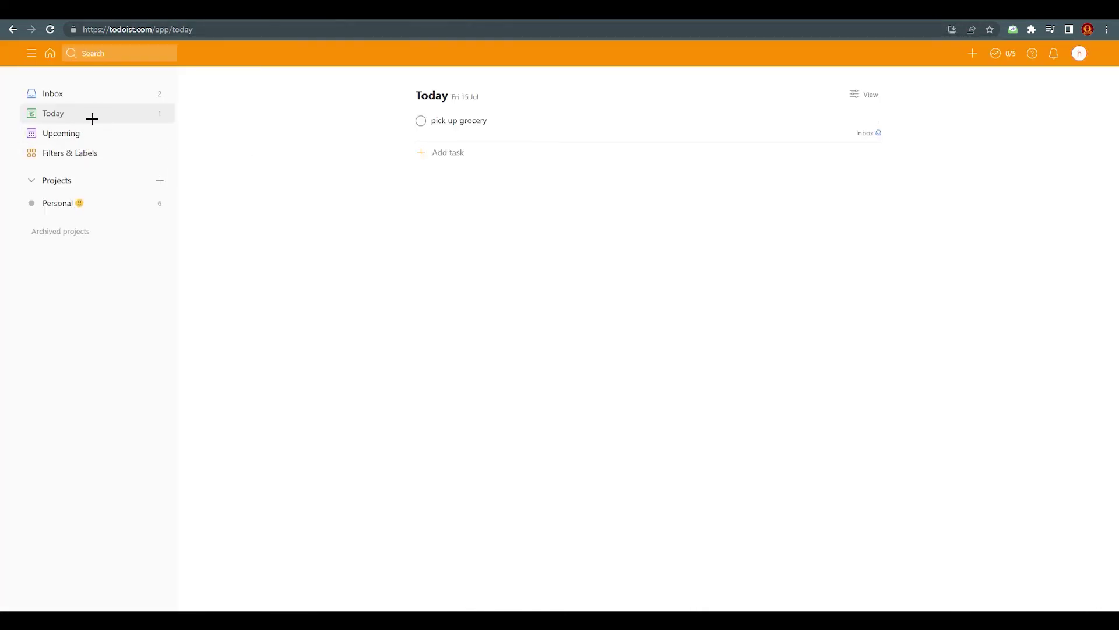
Change the Shopping task's due date from tomorrow to Sunday 17 Jul
left_click(100, 95)
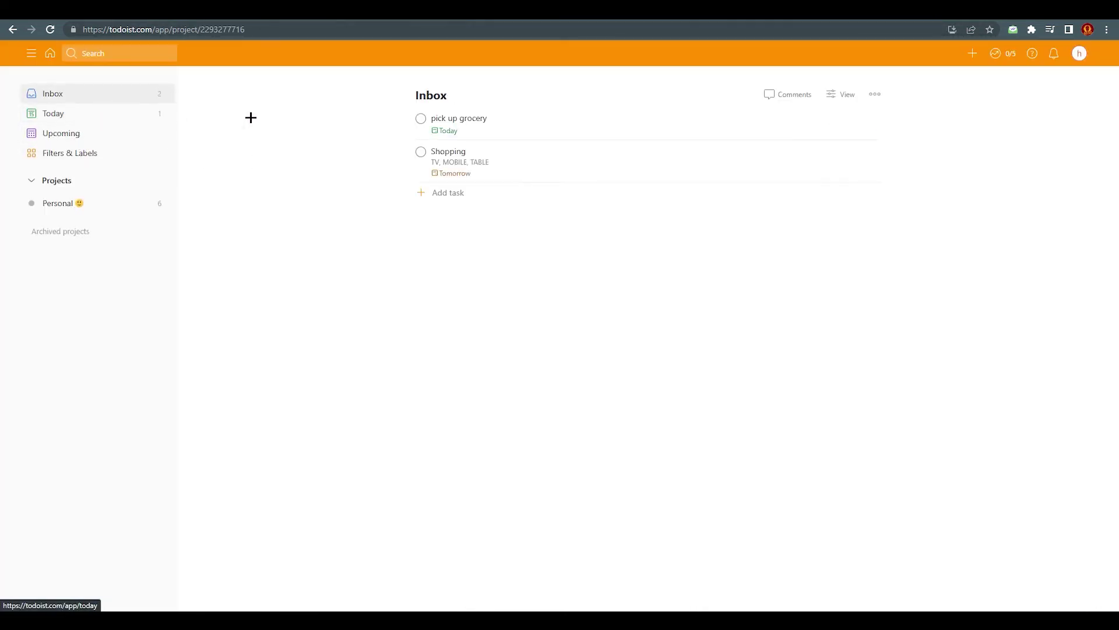
left_click(496, 159)
left_click(722, 163)
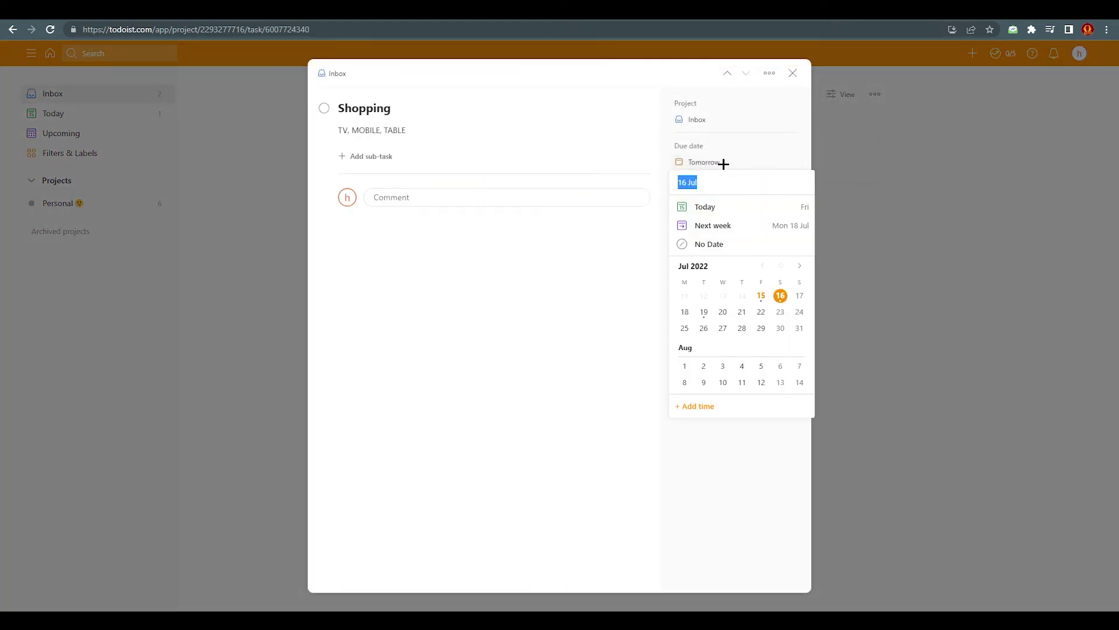
left_click(799, 296)
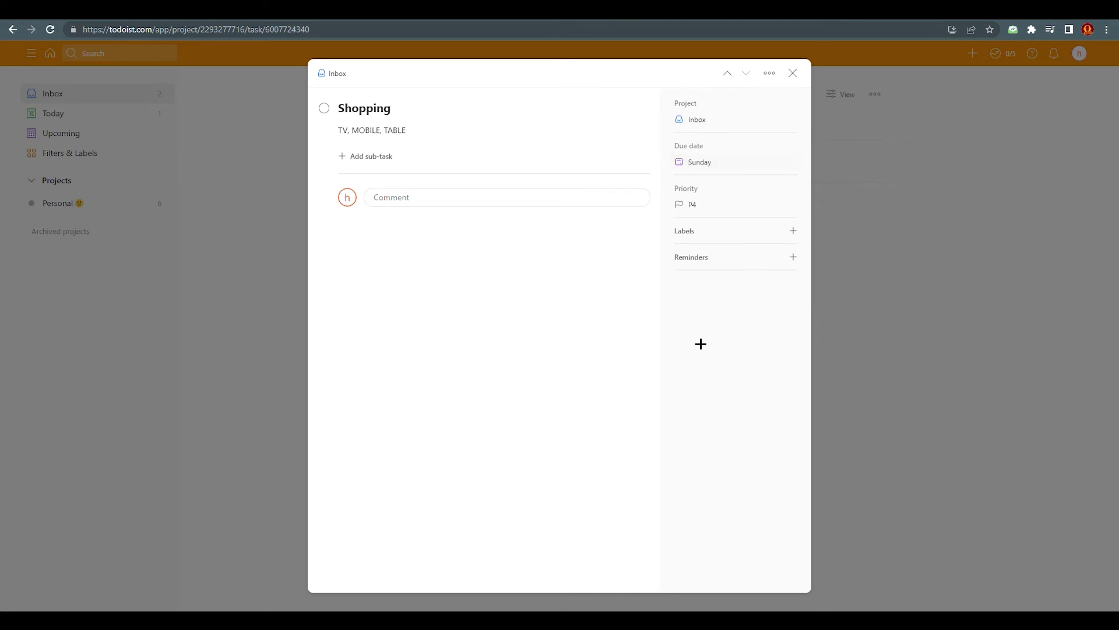
left_click(727, 161)
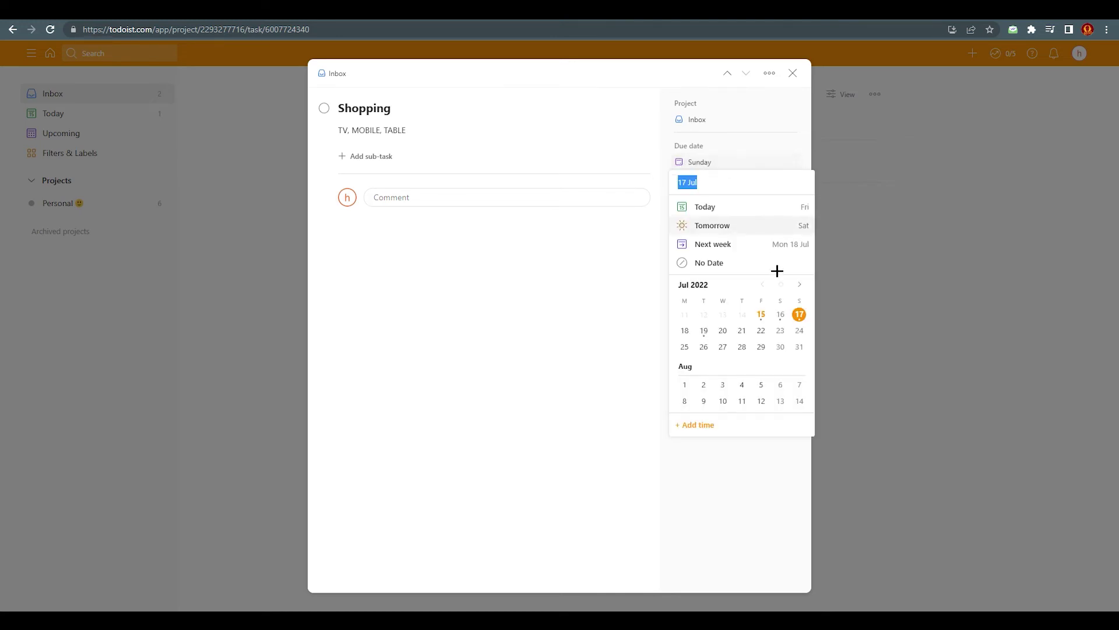
left_click(801, 315)
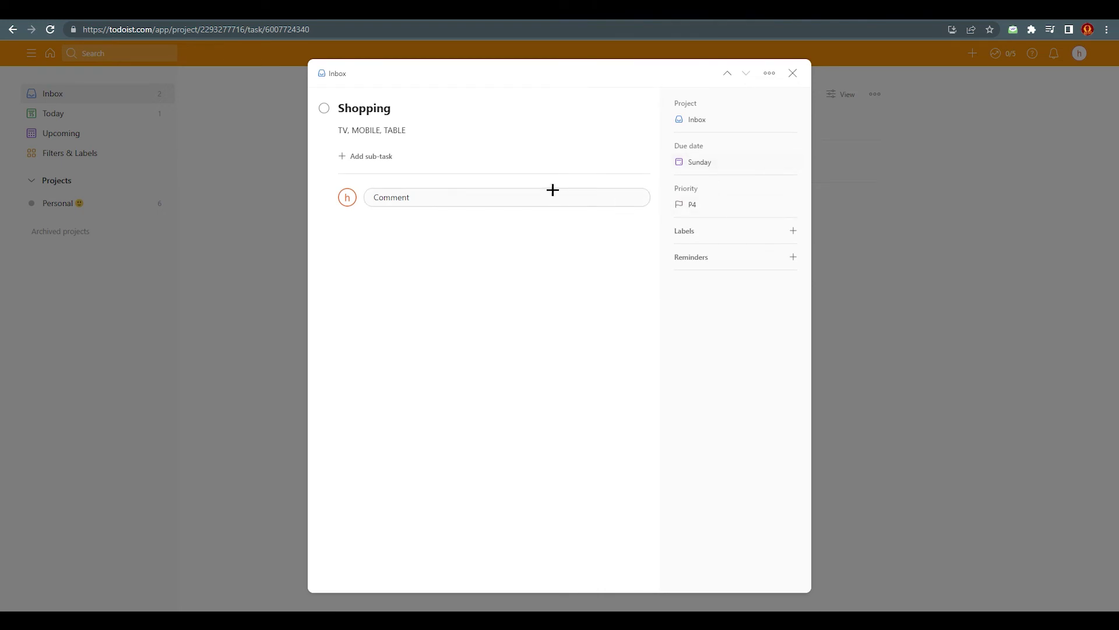
left_click(793, 73)
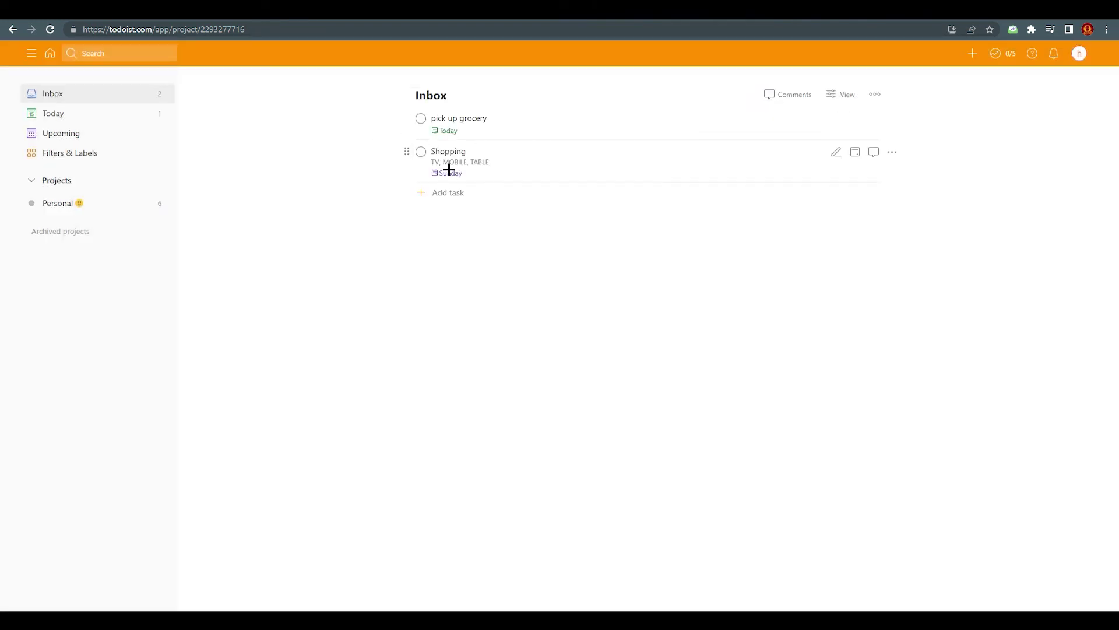
mouse_move(450, 173)
In Google Calendar, check the July 17–23 week for Shopping, then return to July 10–16
key("ctrl+Tab")
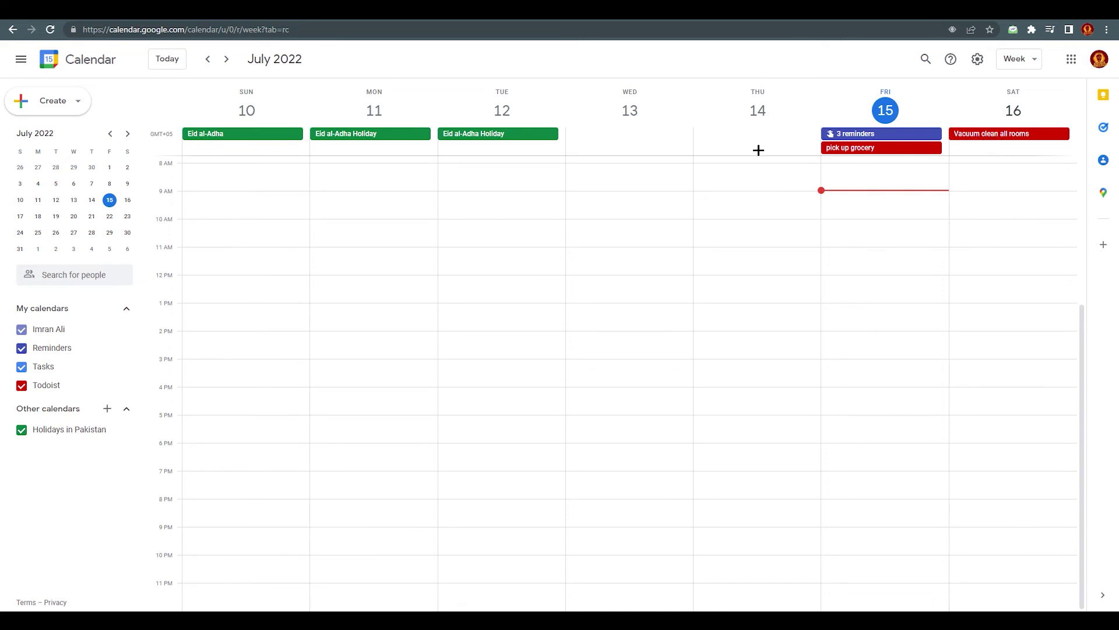
left_click(226, 59)
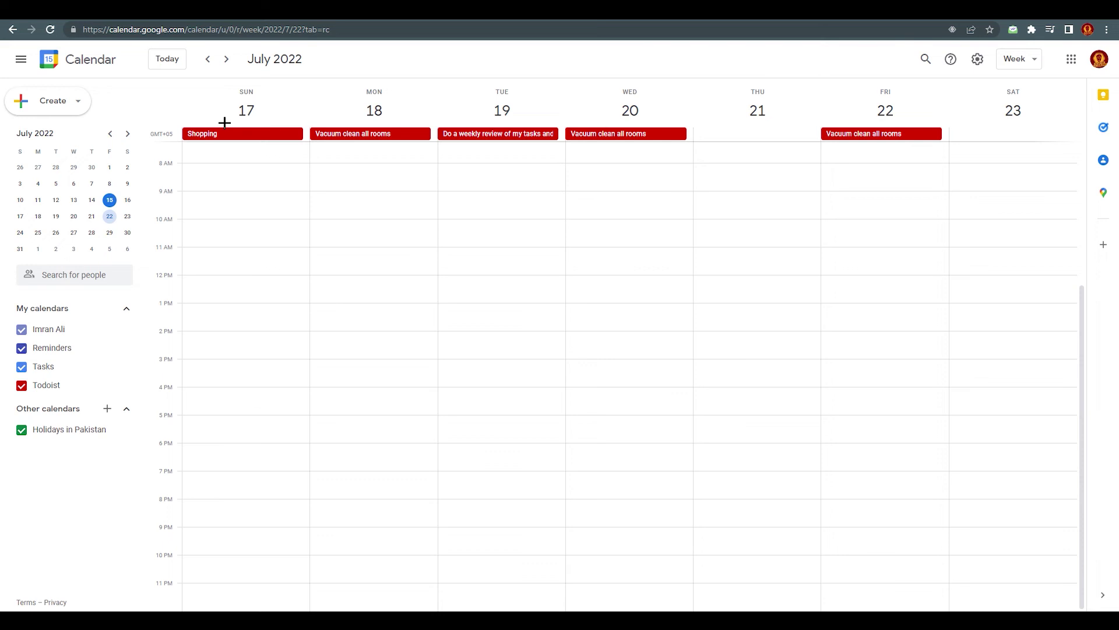
left_click(208, 59)
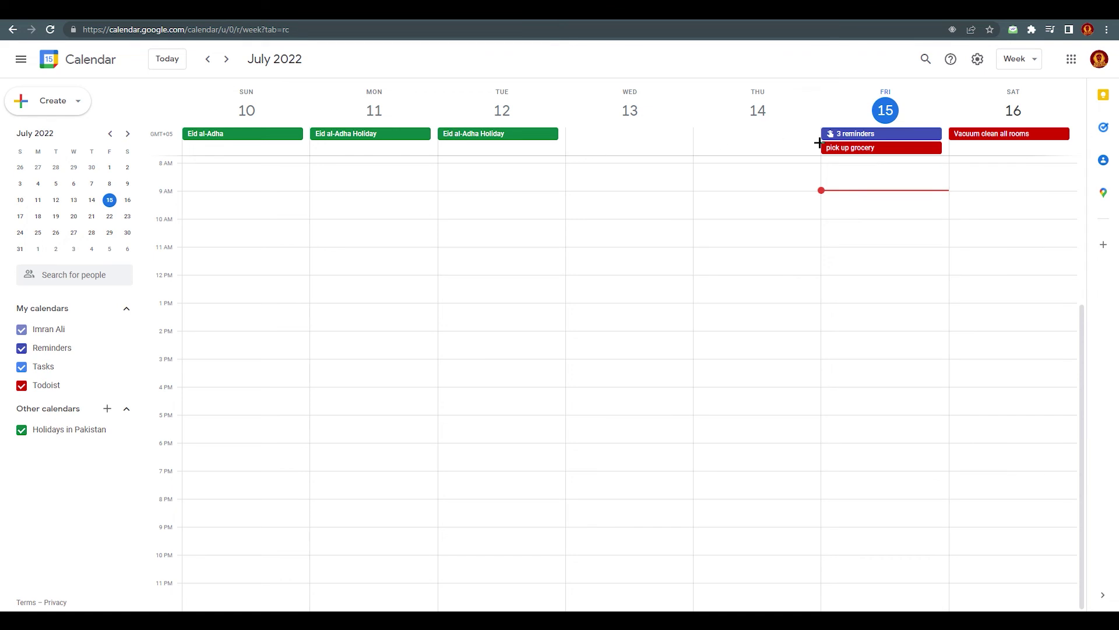
Drag pick up grocery from Friday 15 to Thursday 14, then on to Saturday 16
left_click_drag(844, 145, 732, 150)
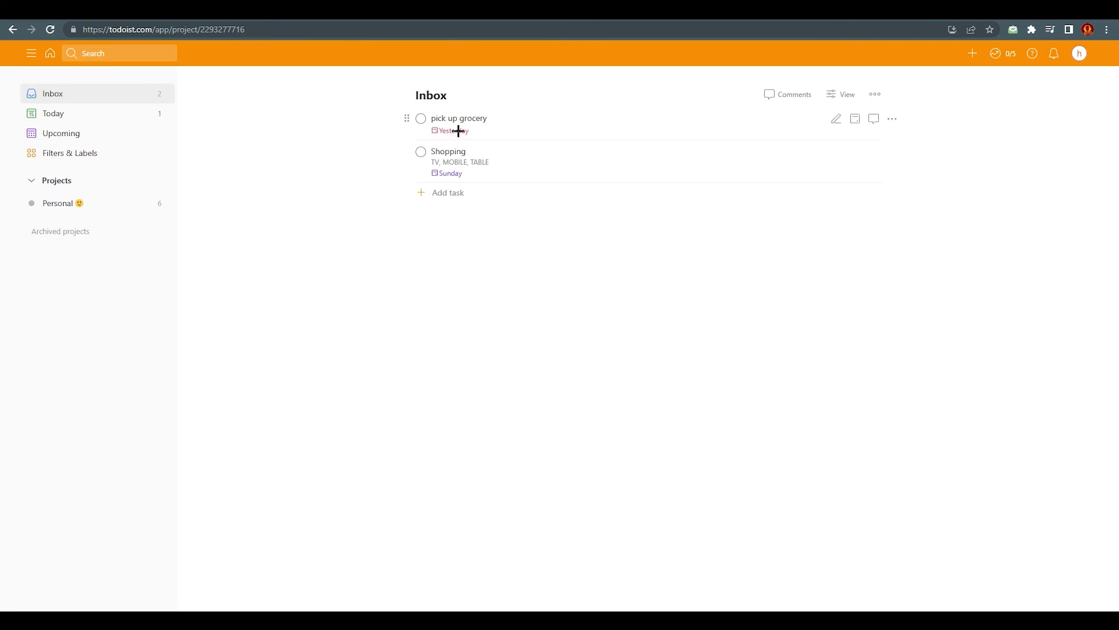
left_click(377, 17)
left_click_drag(706, 133, 982, 149)
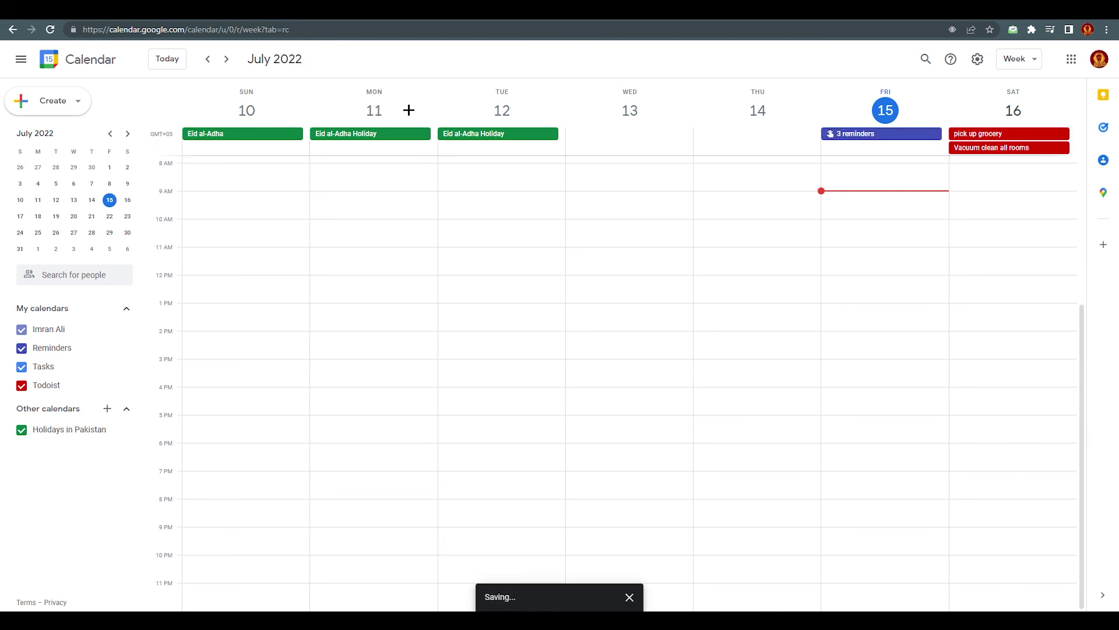
Switch to Todoist to confirm pick up grocery is now due Tomorrow
left_click(490, 18)
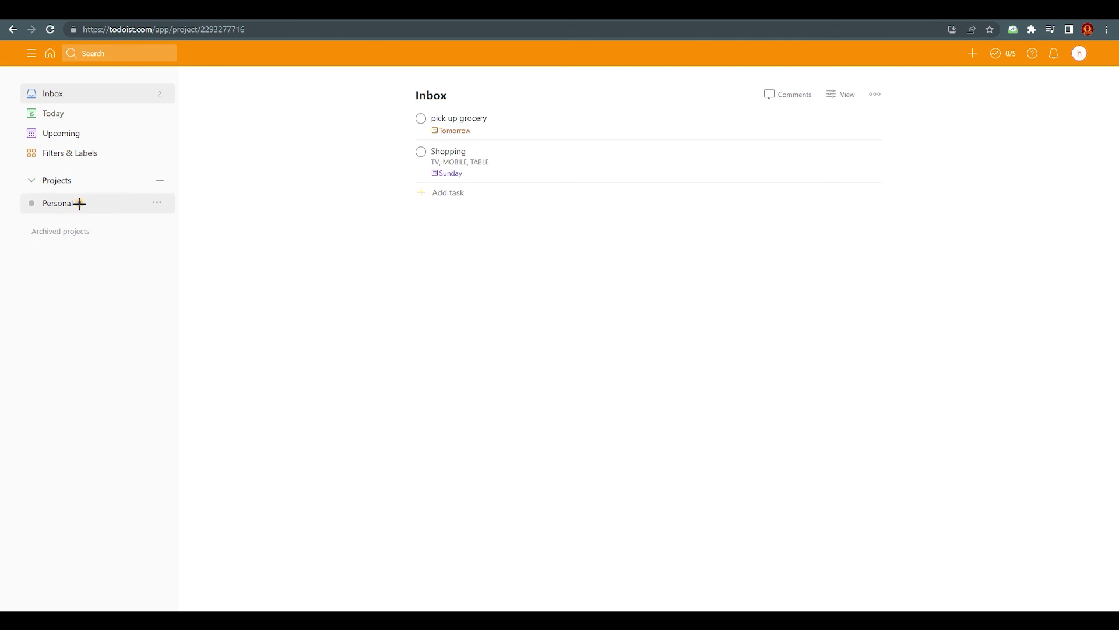
left_click(160, 181)
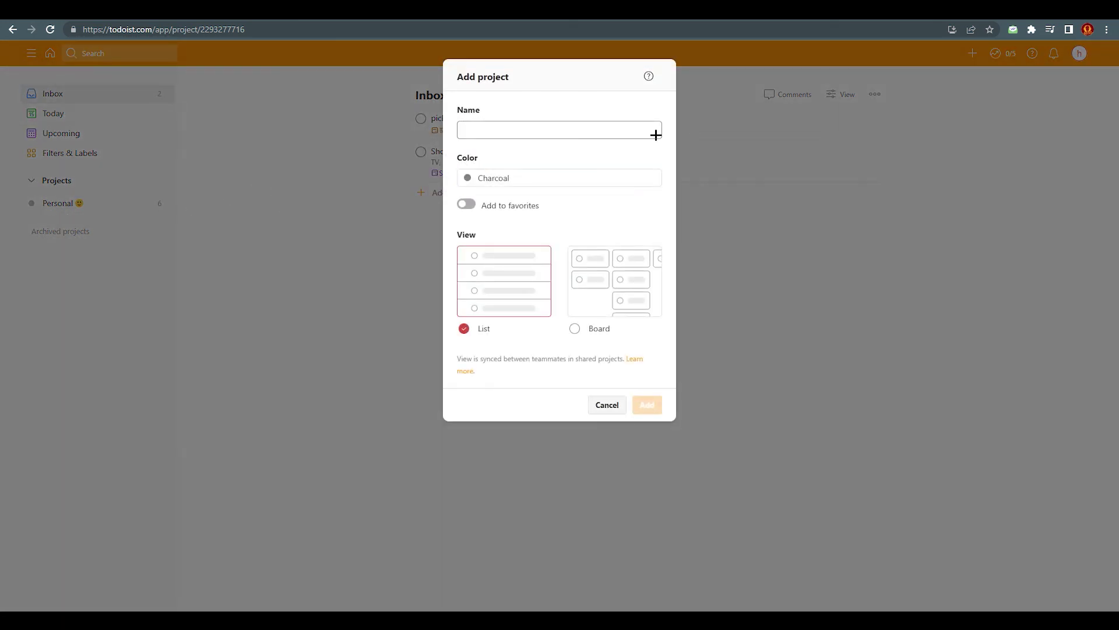
left_click(604, 405)
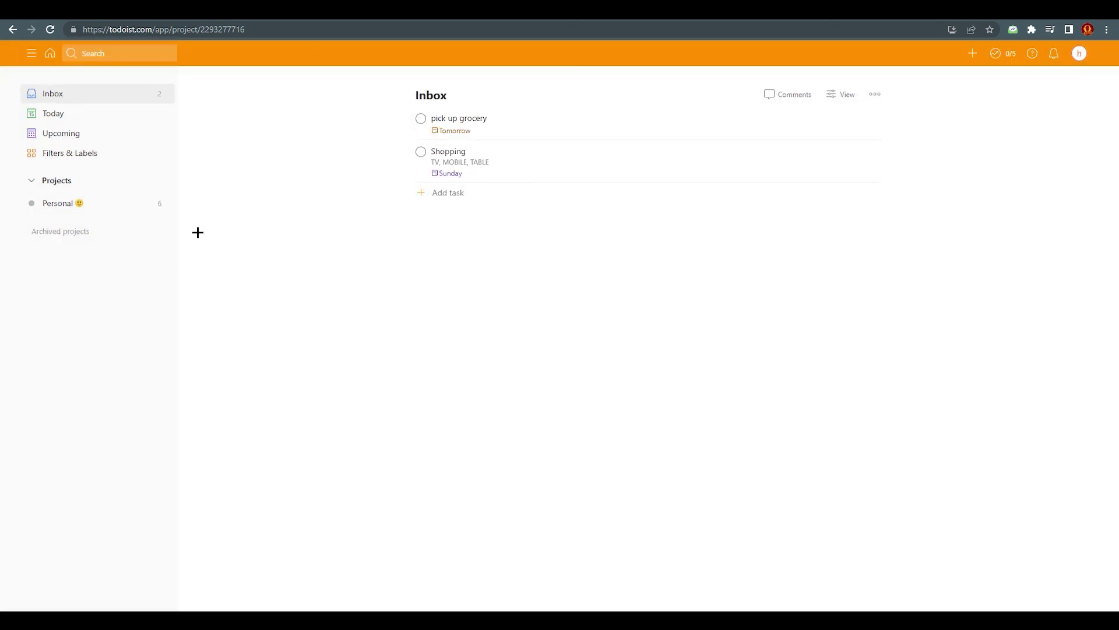